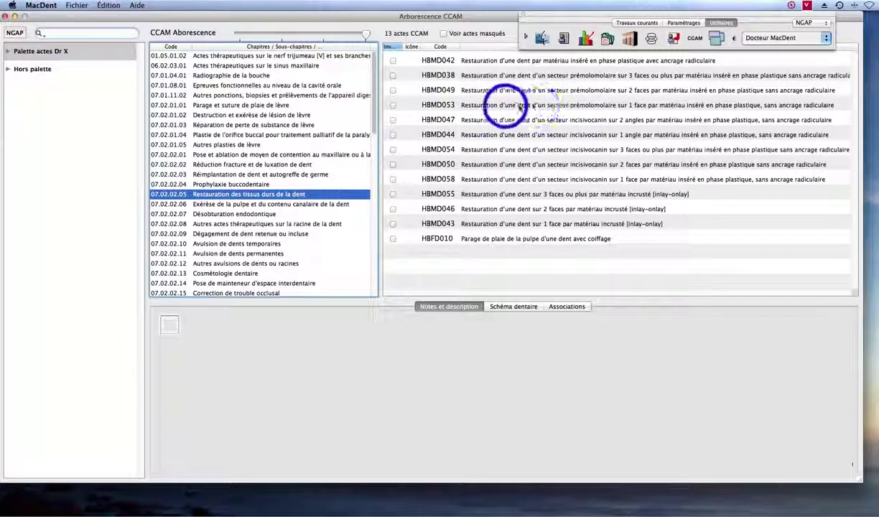
# Step: Examine the description and dental chart of act HBMD053
pyautogui.click(553, 105)
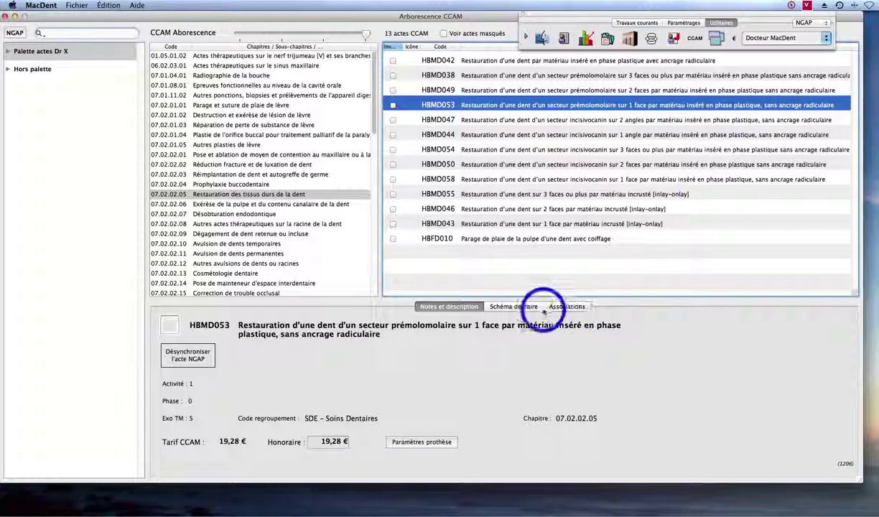
pyautogui.click(514, 307)
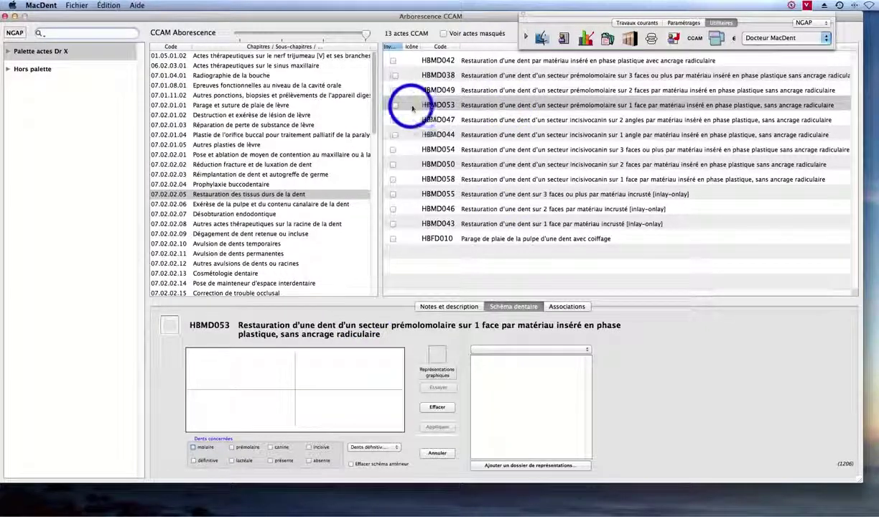
pyautogui.click(457, 105)
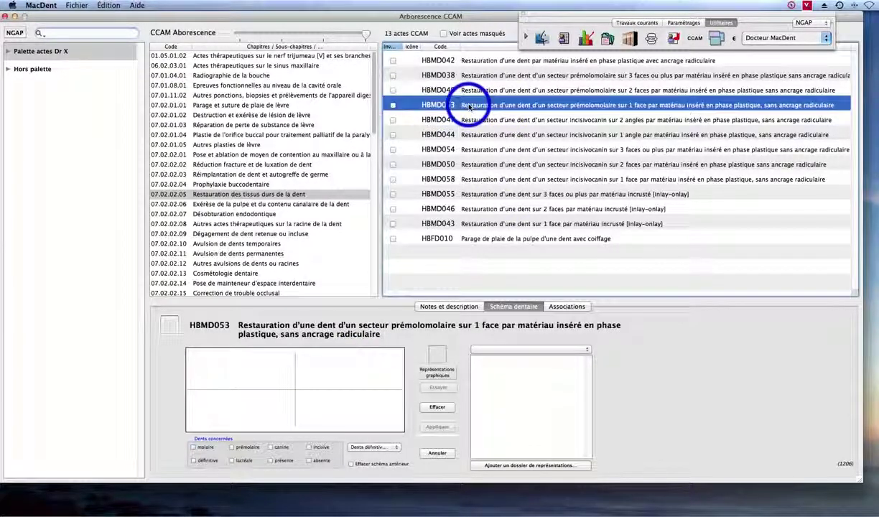
# Step: Expand the Compo group of Palette actes Dr X to find Composite OCC, and display the notes and description of HBMD053
pyautogui.click(16, 33)
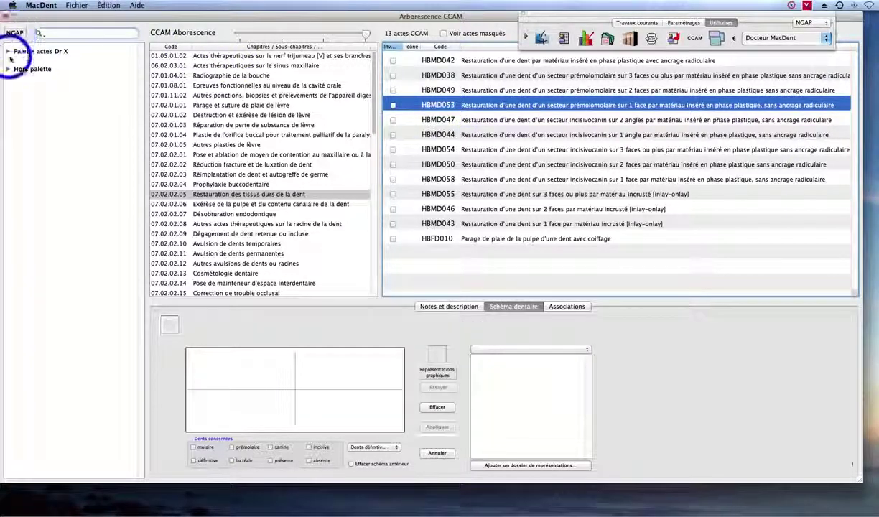
pyautogui.click(9, 51)
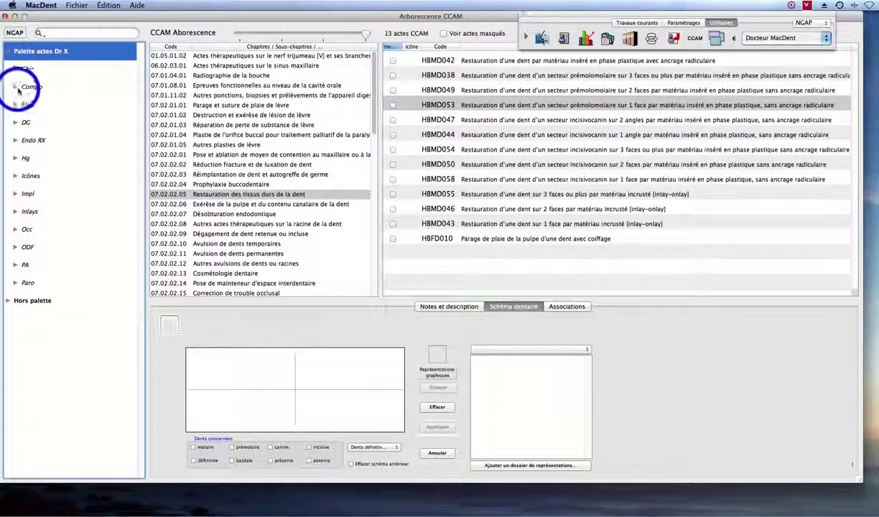
pyautogui.click(14, 87)
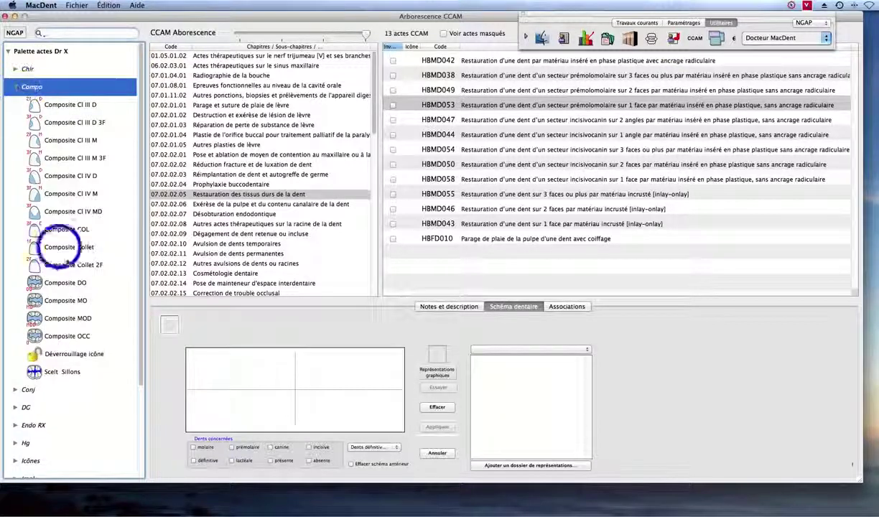
pyautogui.click(35, 336)
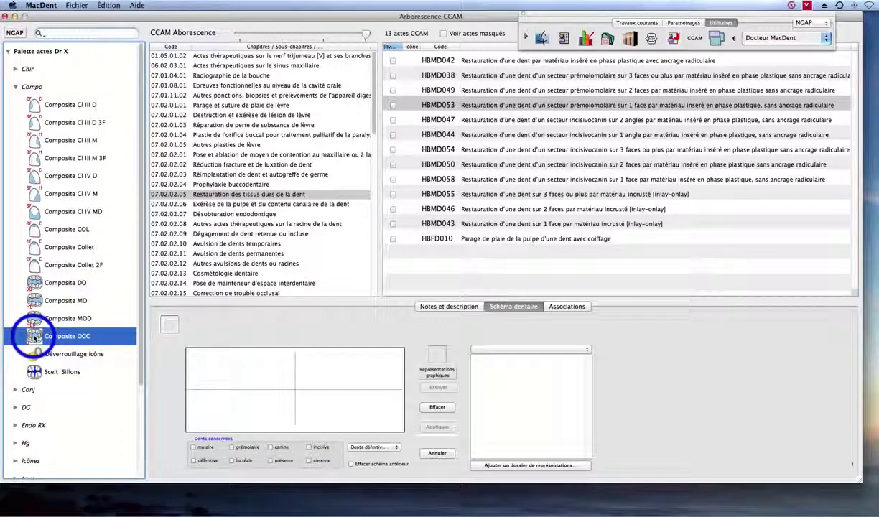
pyautogui.click(453, 308)
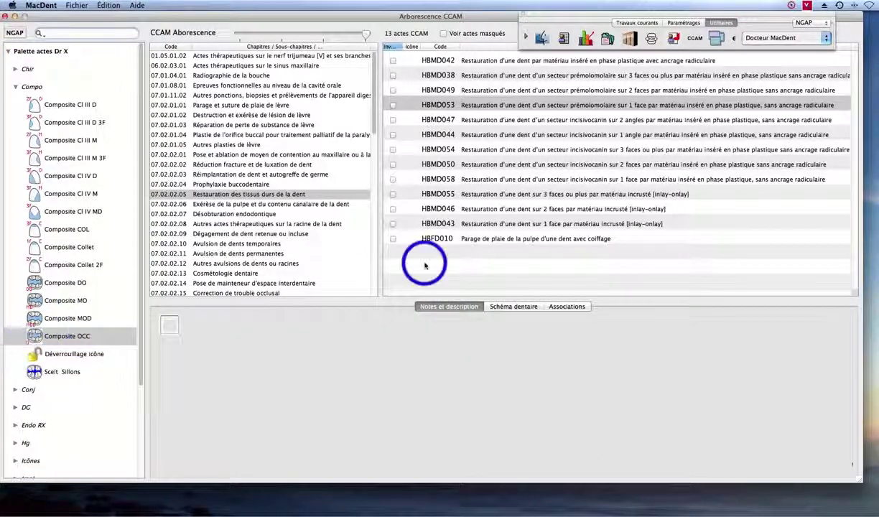
pyautogui.click(544, 106)
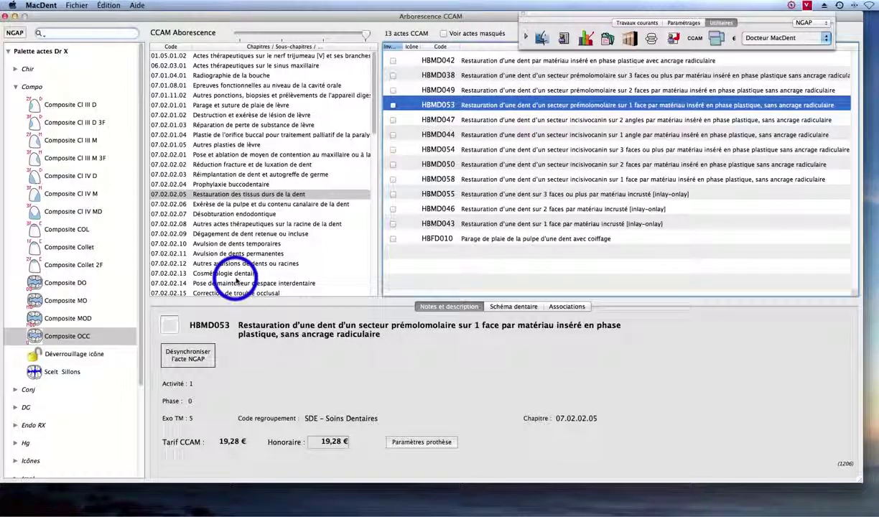
pyautogui.click(58, 338)
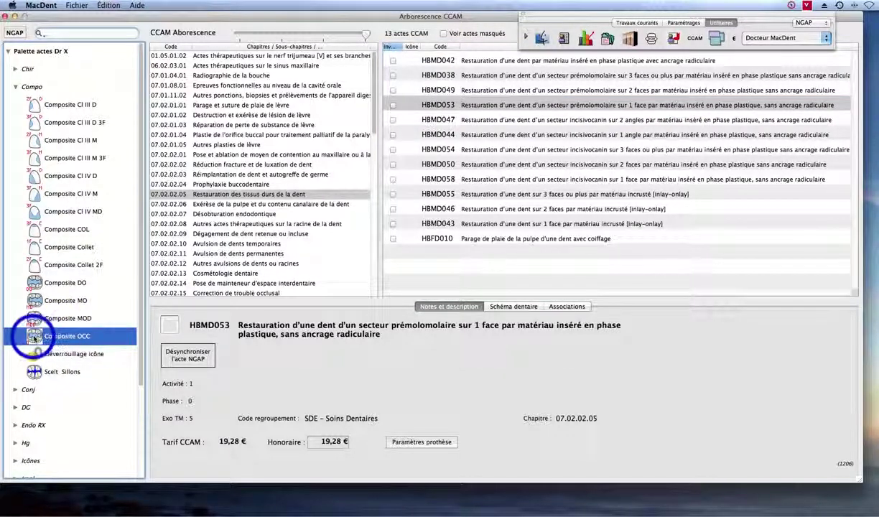
pyautogui.click(180, 355)
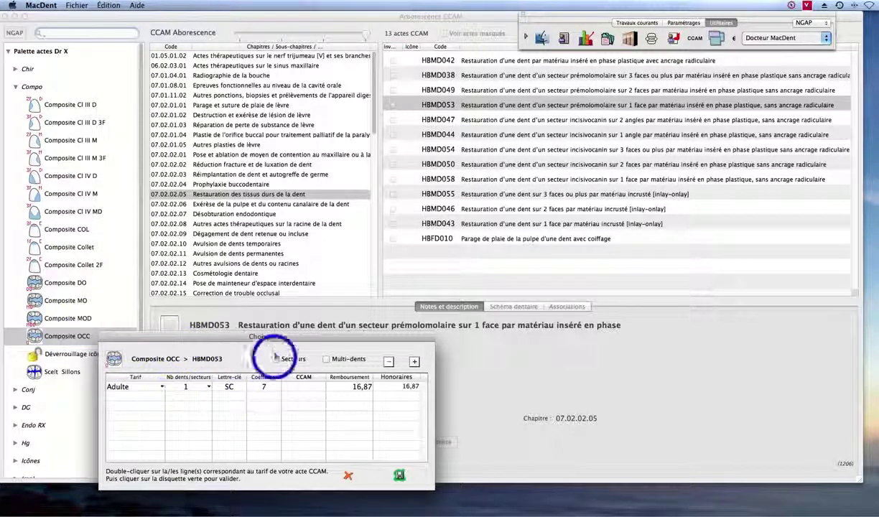
pyautogui.moveTo(243, 338); pyautogui.dragTo(288, 293)
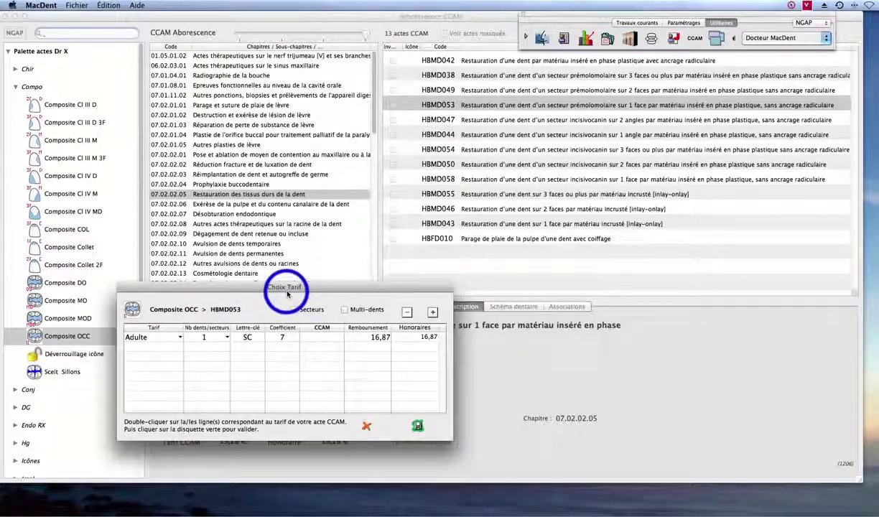
pyautogui.click(365, 426)
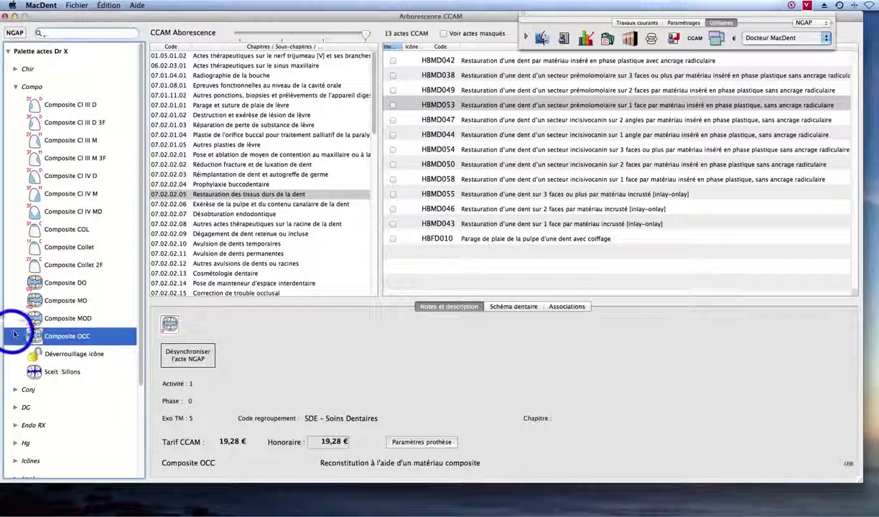
pyautogui.doubleClick(53, 340)
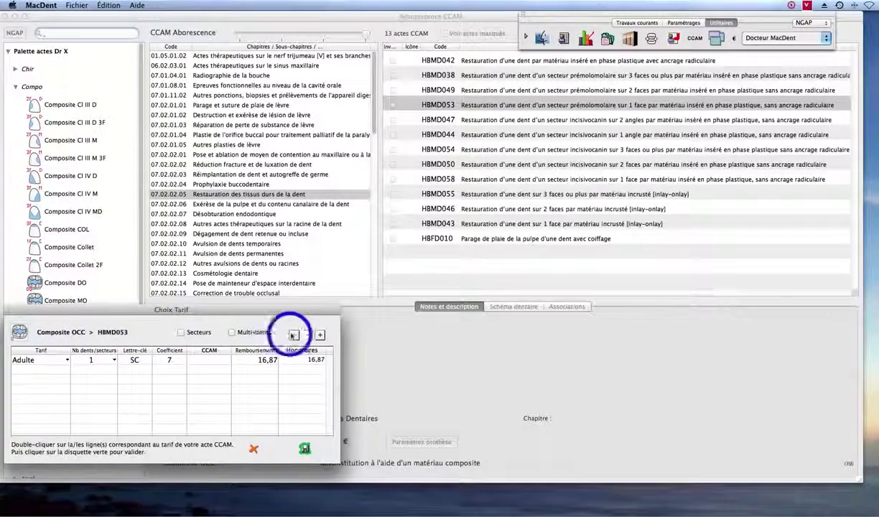
pyautogui.click(253, 449)
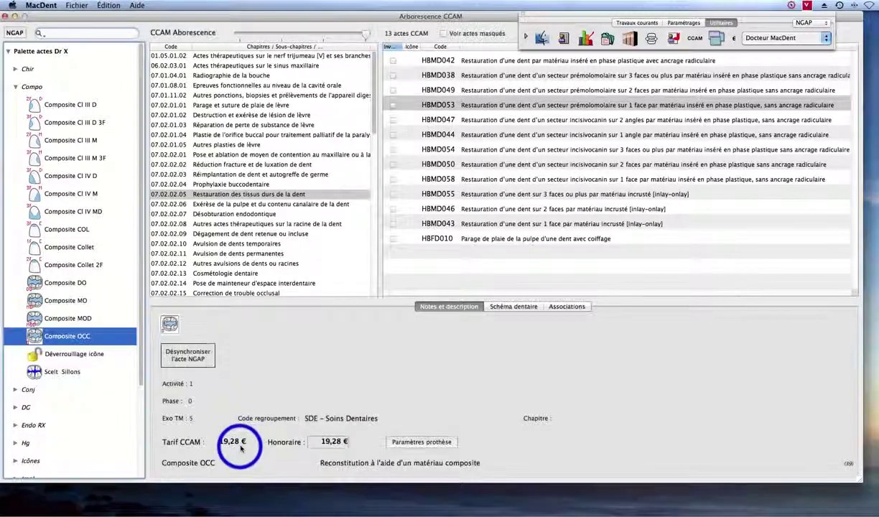
# Step: Link Composite OCC to HBMD053 on the Adulte tariff line, save the link, and check the act's dental chart
pyautogui.click(554, 105)
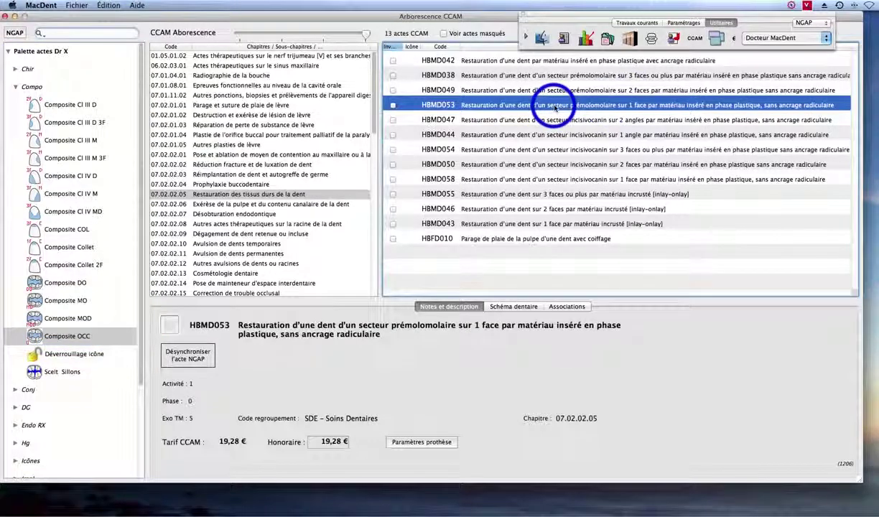
pyautogui.doubleClick(553, 104)
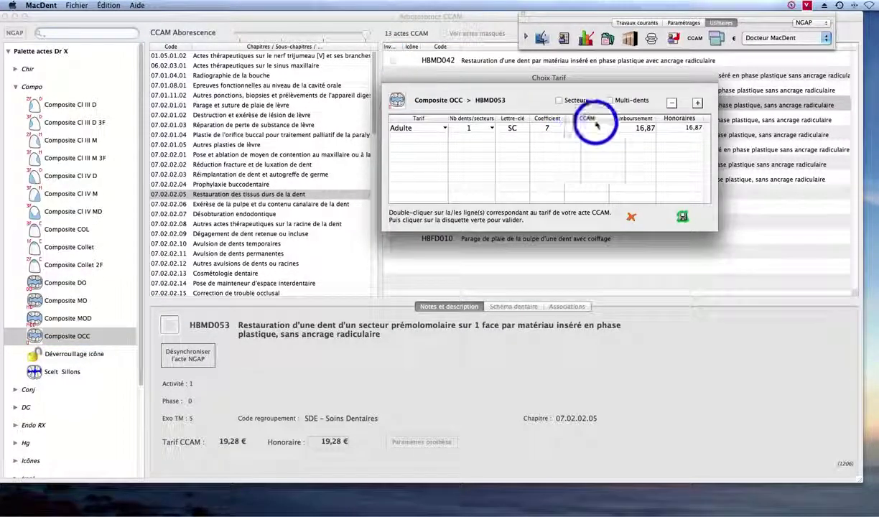
pyautogui.moveTo(569, 78); pyautogui.dragTo(520, 147)
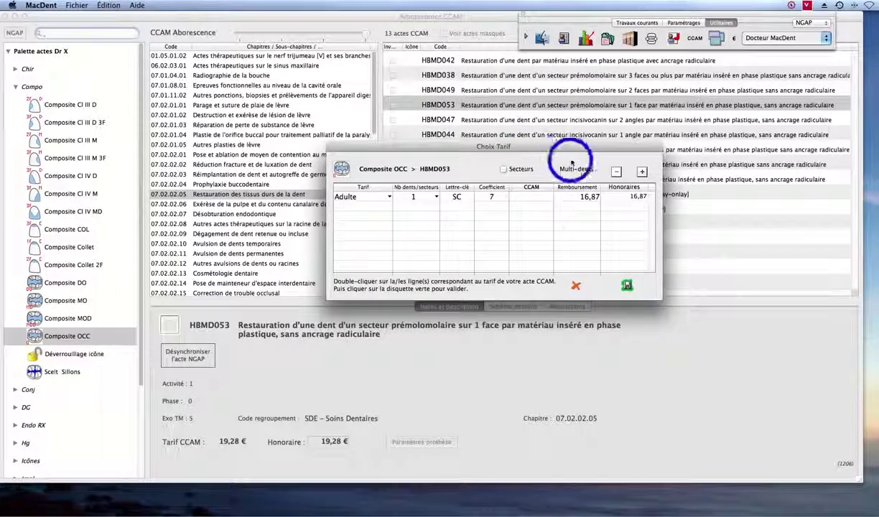
pyautogui.click(526, 199)
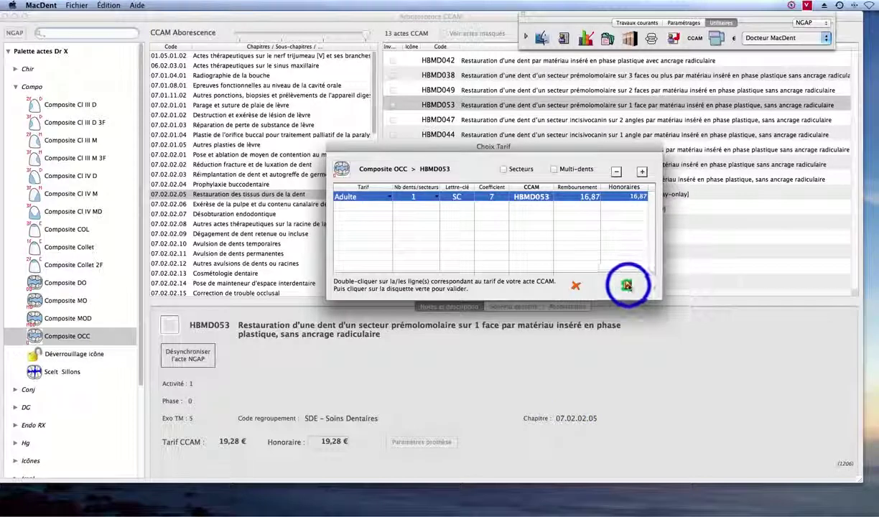
pyautogui.click(627, 286)
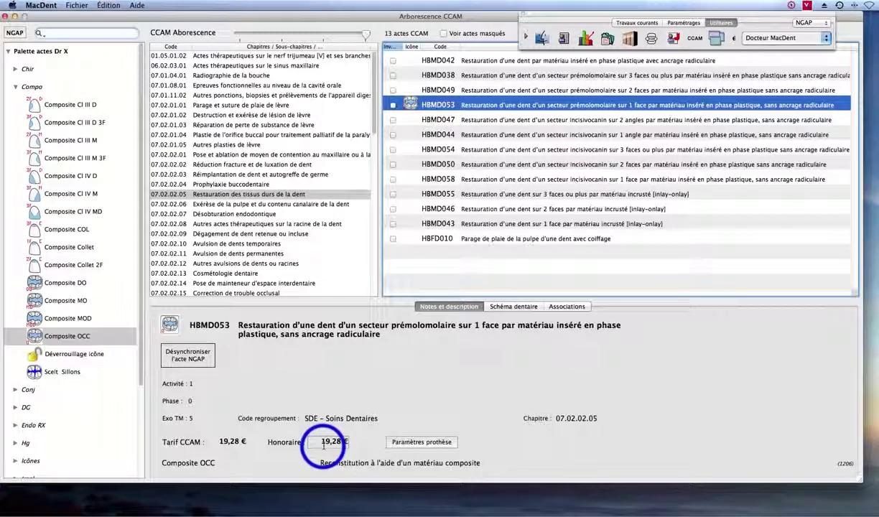
pyautogui.click(516, 308)
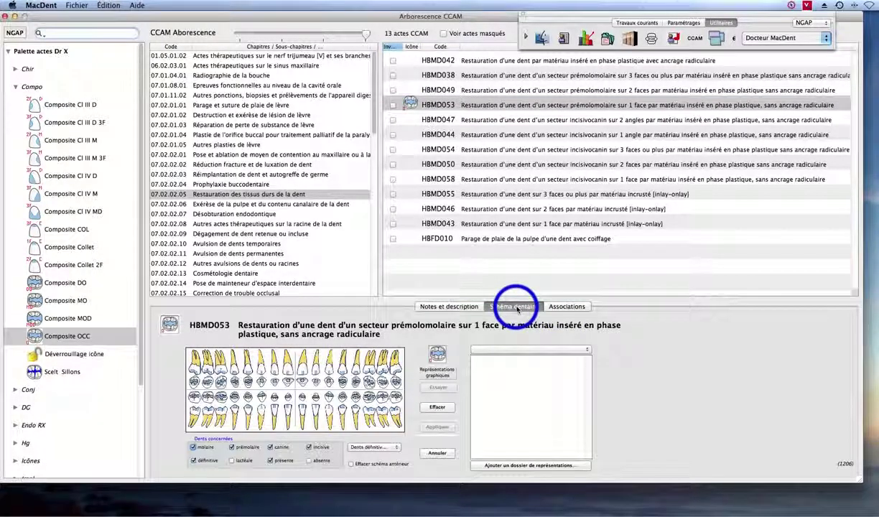
pyautogui.click(460, 307)
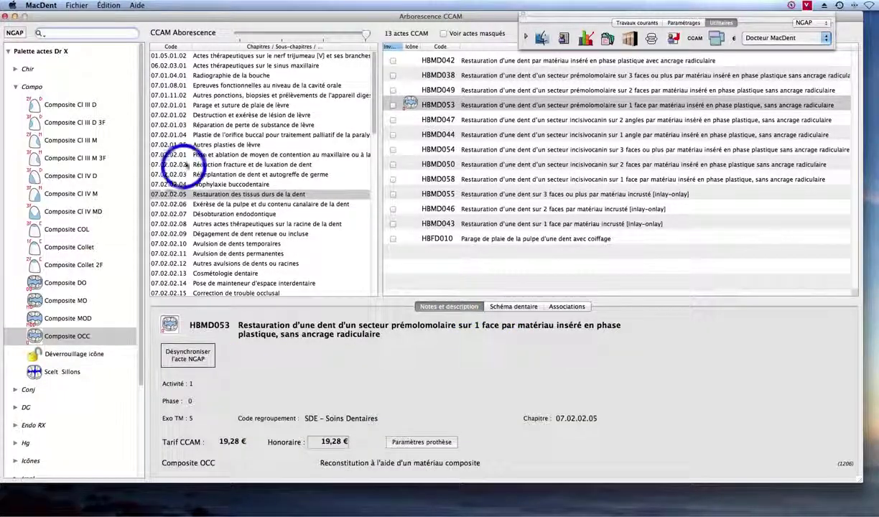
# Step: Collapse the Compo group, expand the Hg group to find amalgame O, and select act HBMD053 as its target
pyautogui.click(15, 86)
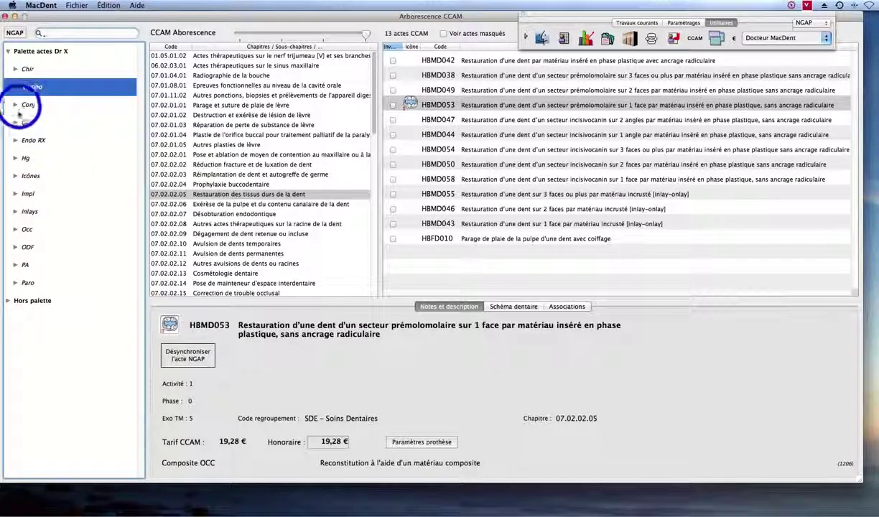
pyautogui.click(16, 158)
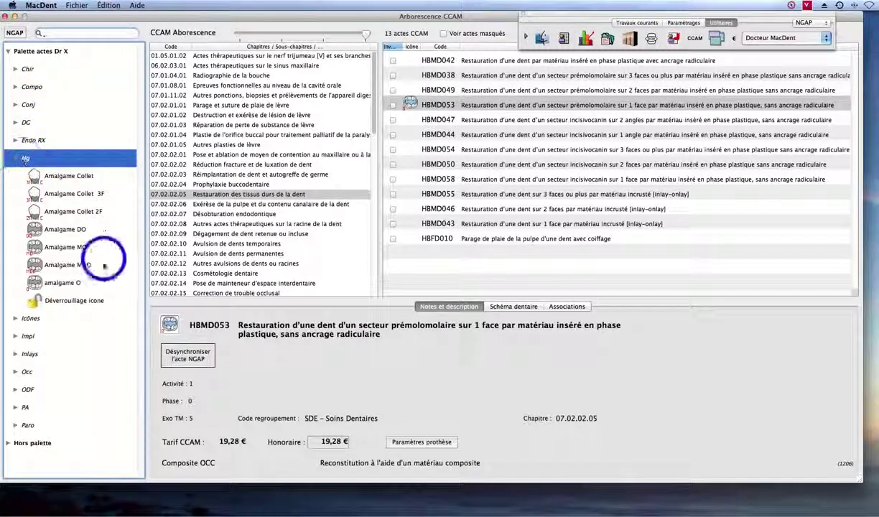
pyautogui.click(36, 284)
pyautogui.moveTo(36, 284); pyautogui.dragTo(434, 113)
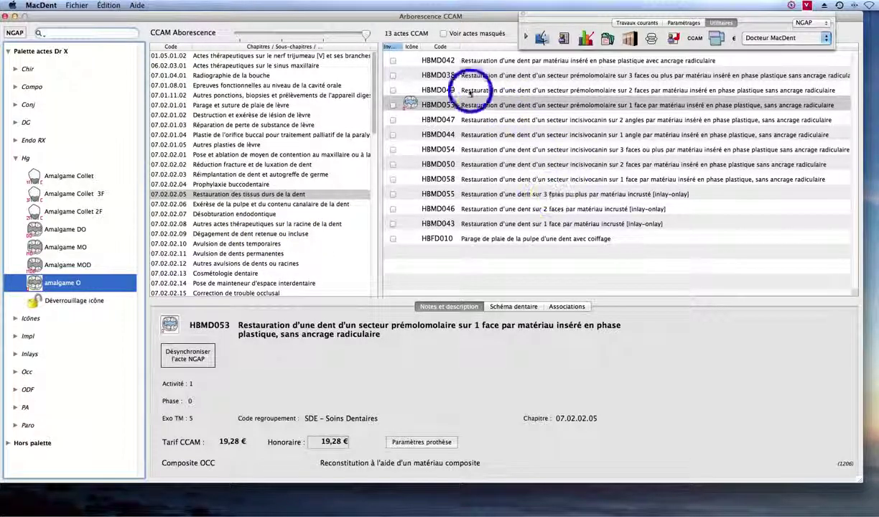
pyautogui.click(509, 105)
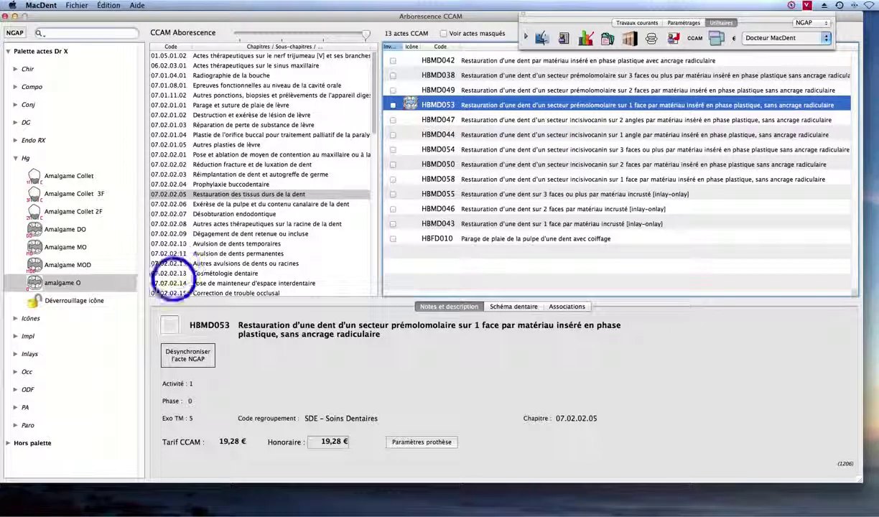
# Step: Link amalgame O to HBMD053 on the Adulte tariff line, save the link, and check the act's dental chart
pyautogui.click(85, 286)
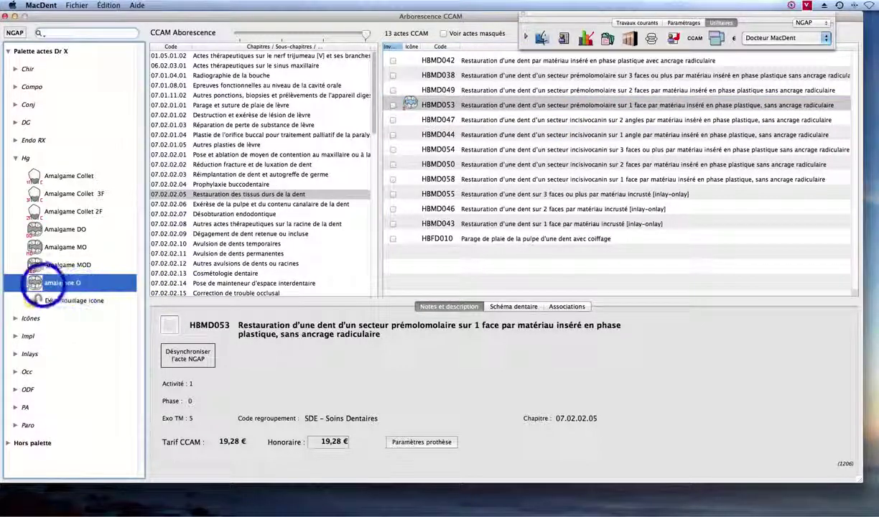
pyautogui.doubleClick(67, 283)
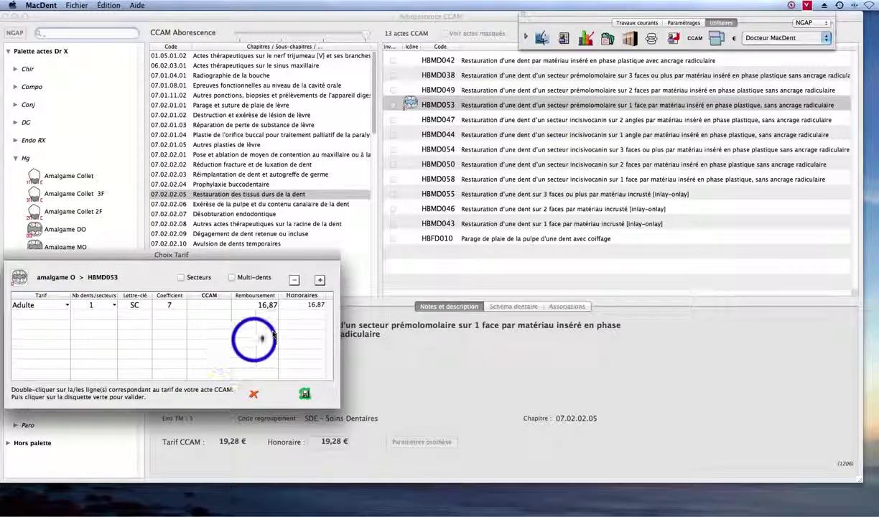
pyautogui.doubleClick(212, 306)
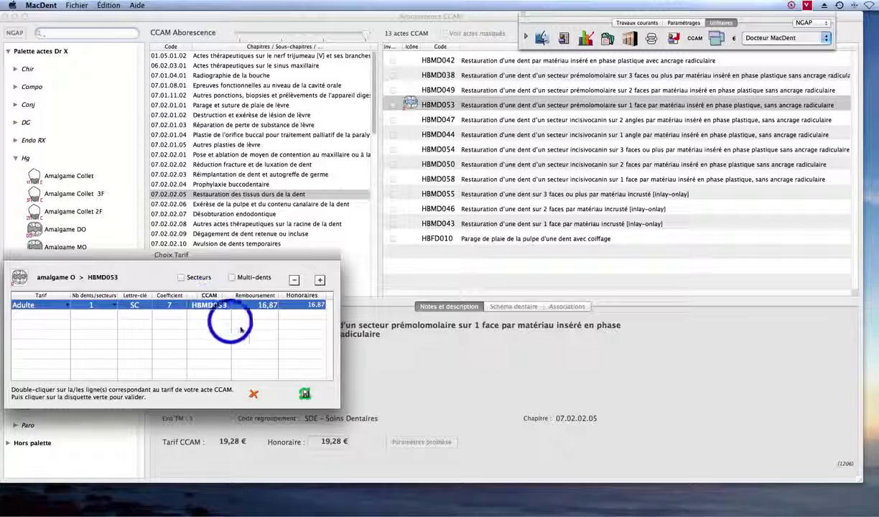
pyautogui.click(304, 393)
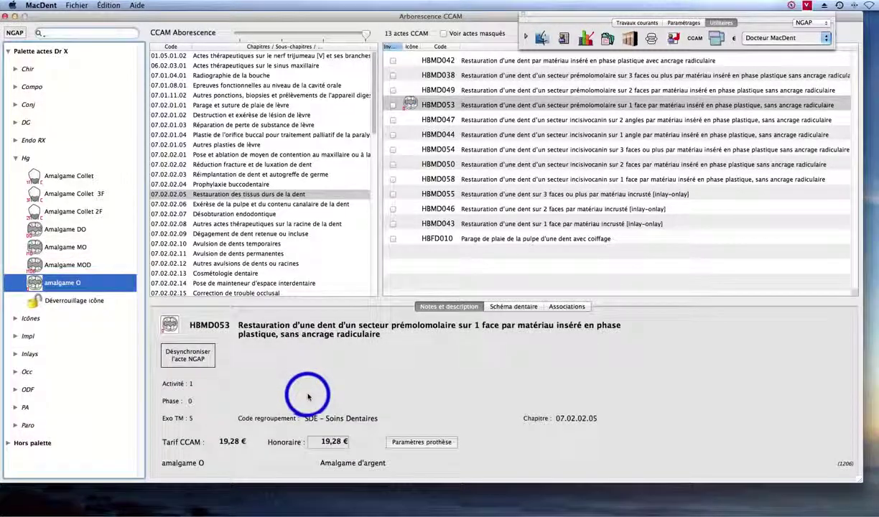
pyautogui.click(517, 307)
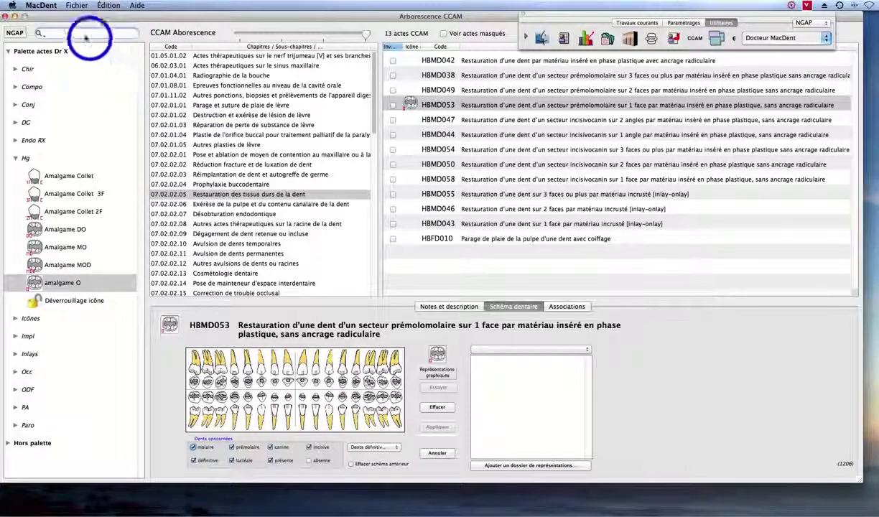
# Step: Close the CCAM tree window and open the file of the patient found in the patient search
pyautogui.click(15, 16)
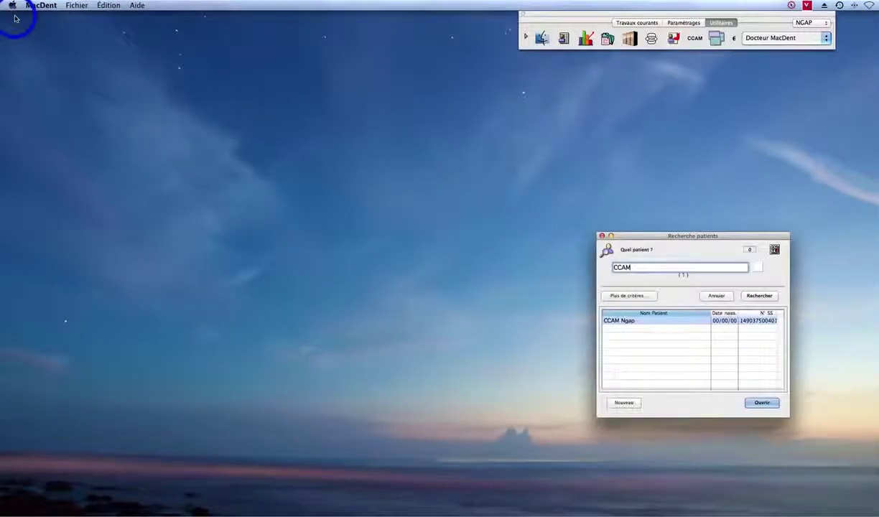
pyautogui.click(639, 22)
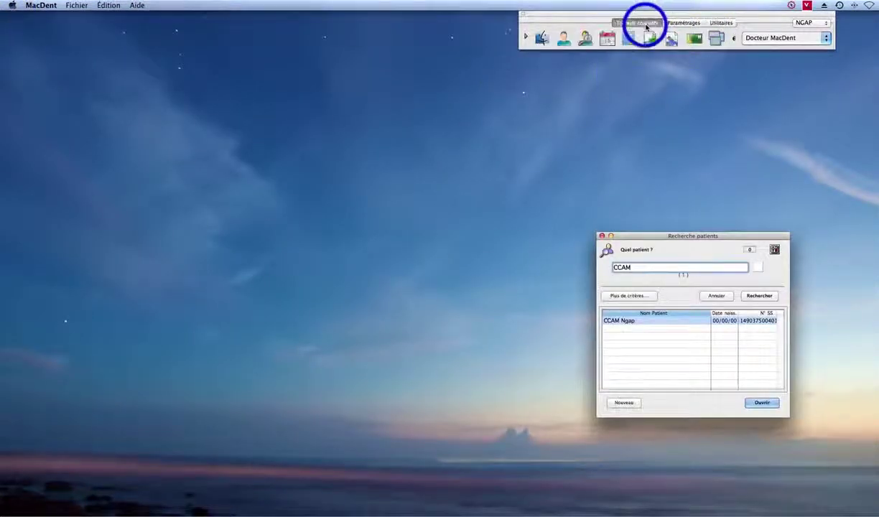
pyautogui.click(762, 403)
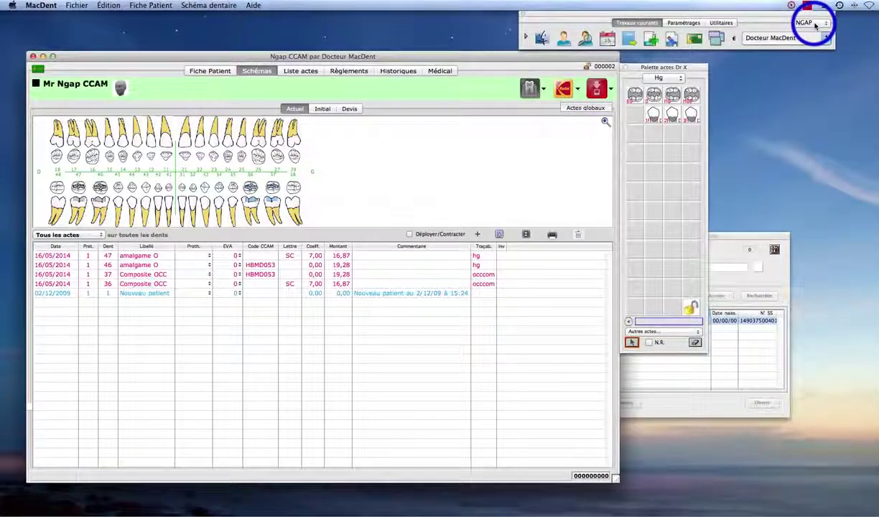
# Step: Chart amalgame O on tooth 26 under NGAP, switch the nomenclature to CCAM, and chart the same act on tooth 27
pyautogui.click(656, 97)
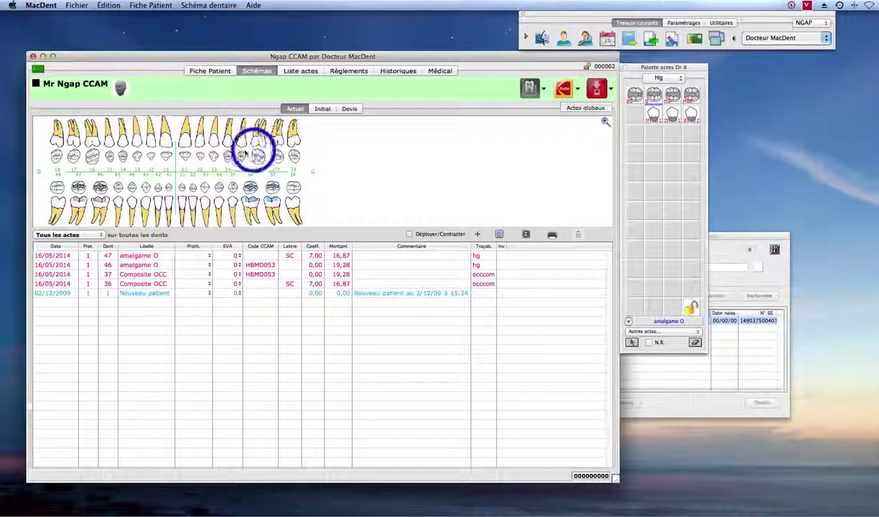
pyautogui.click(257, 142)
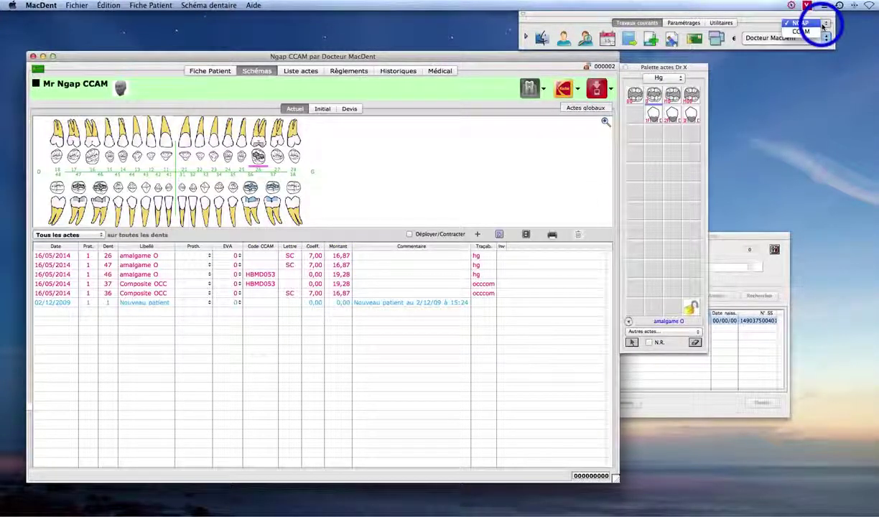
pyautogui.click(808, 23)
pyautogui.click(802, 32)
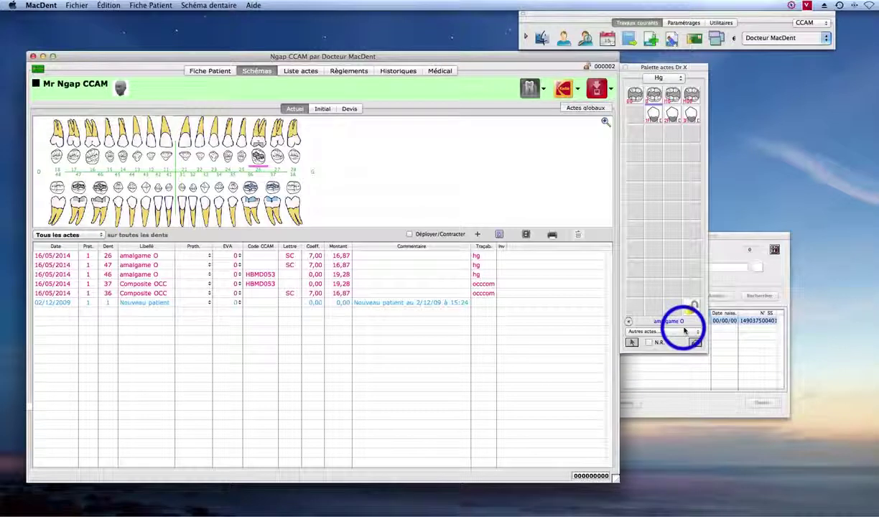
pyautogui.click(272, 142)
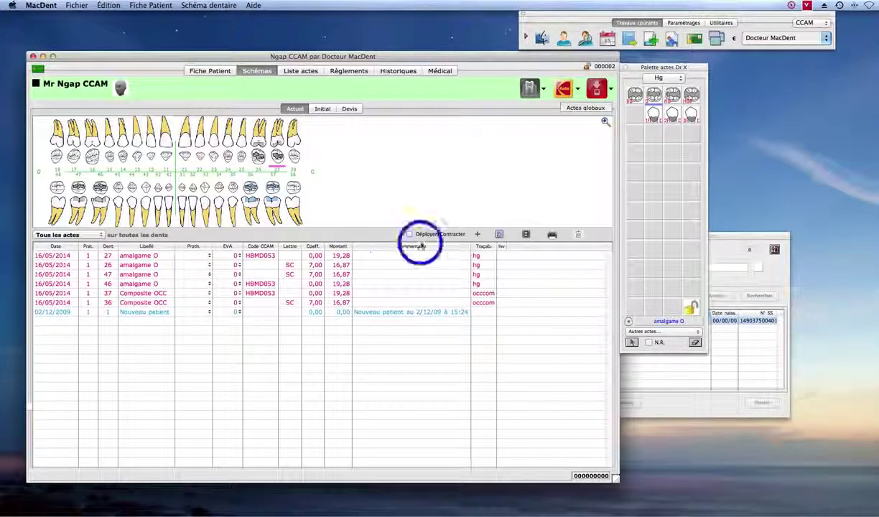
# Step: Switch the act palette to the Compo group and chart Composite OCC on tooth 14 under CCAM
pyautogui.click(658, 78)
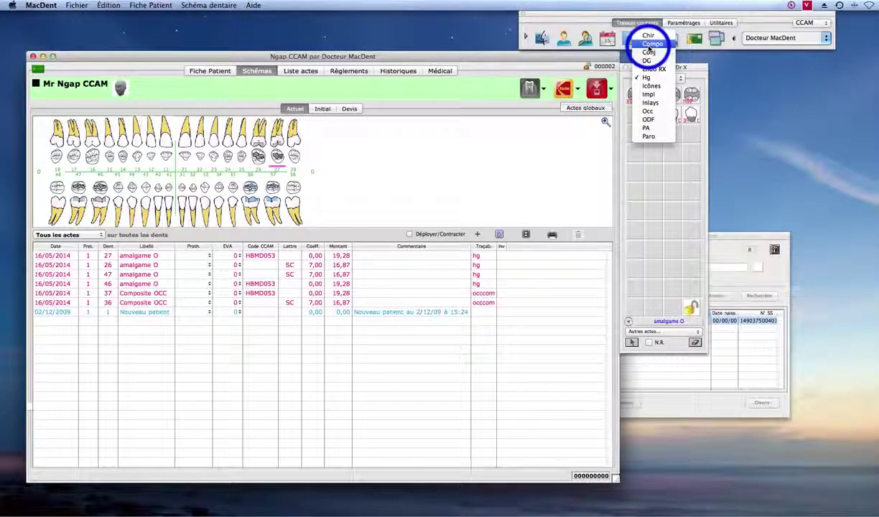
pyautogui.click(651, 35)
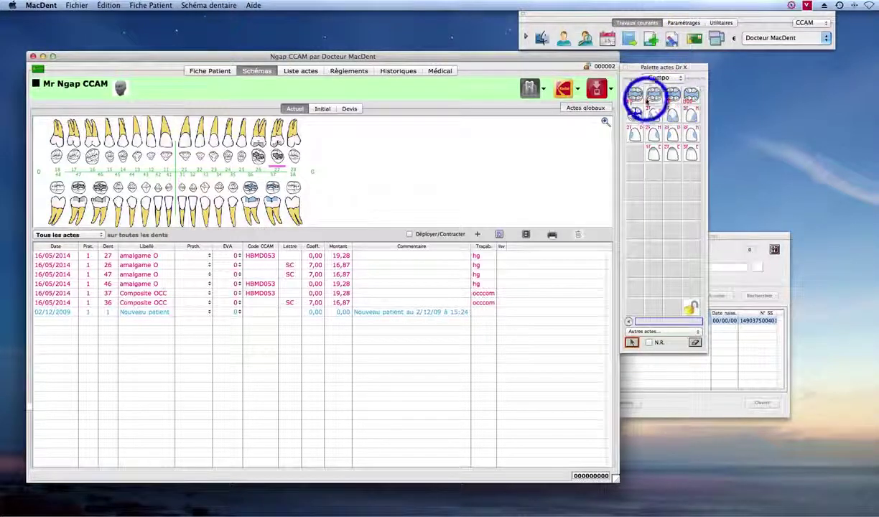
pyautogui.click(655, 96)
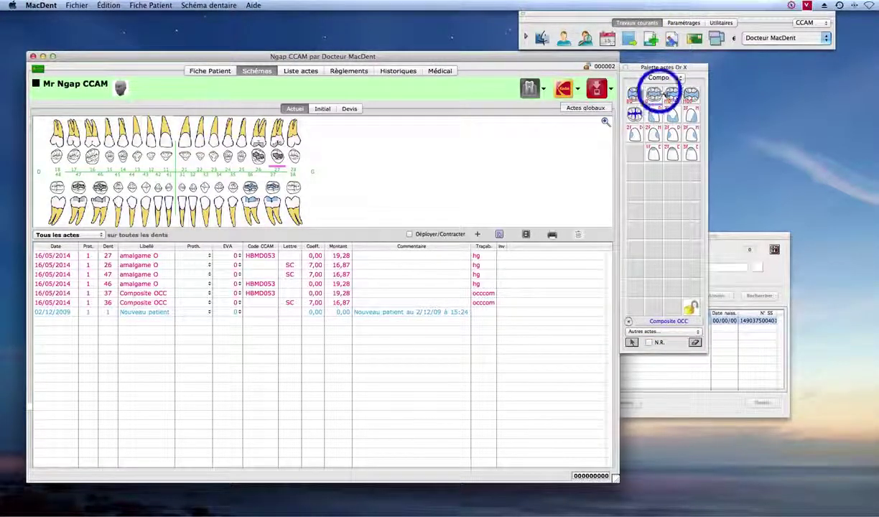
pyautogui.click(808, 30)
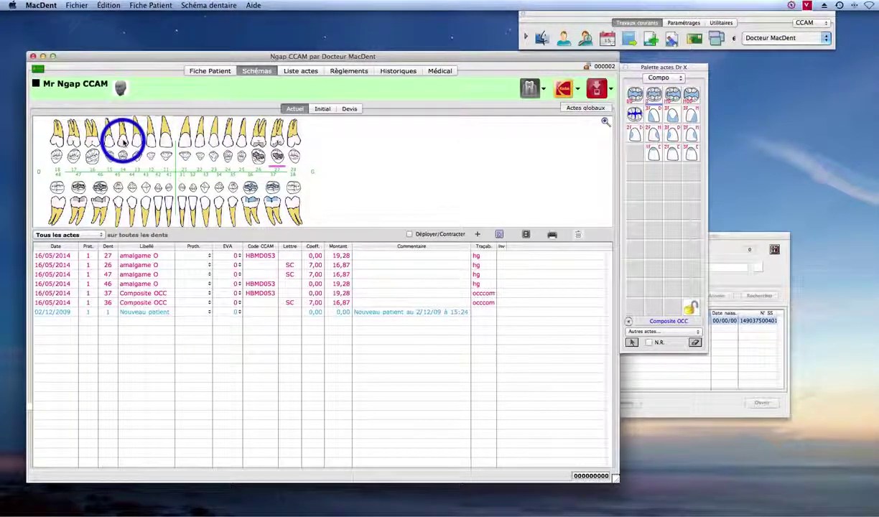
pyautogui.click(123, 141)
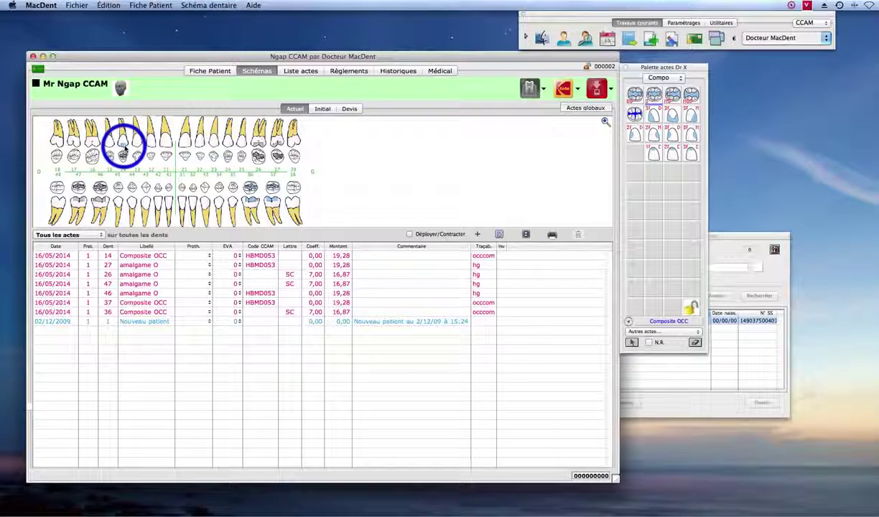
pyautogui.click(124, 147)
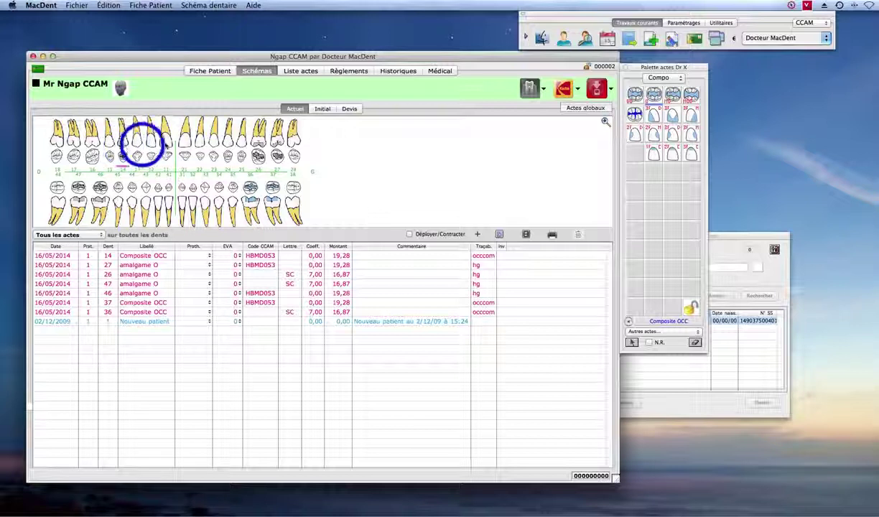